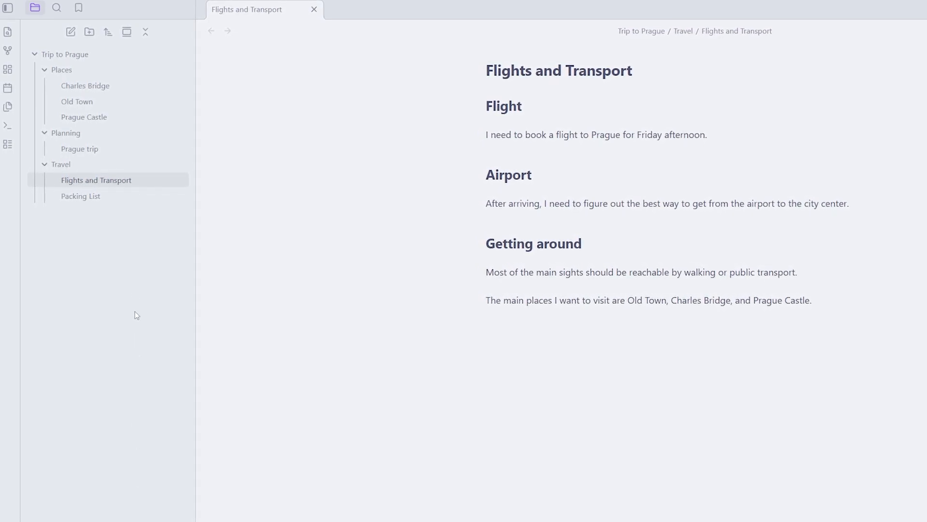
Look through the Prague Castle, Old Town, Charles Bridge, Flights and Transport, and Packing List notes.
click(87, 117)
click(96, 102)
click(105, 89)
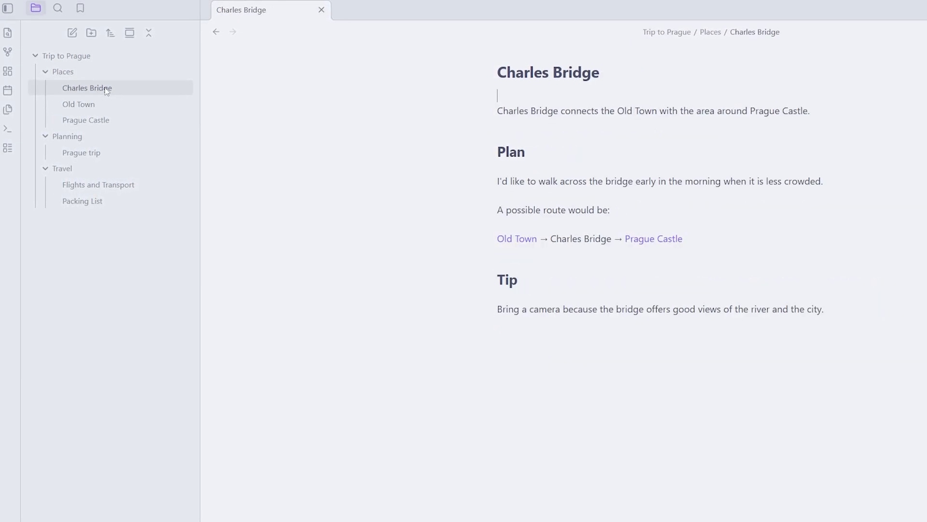
click(96, 187)
click(106, 206)
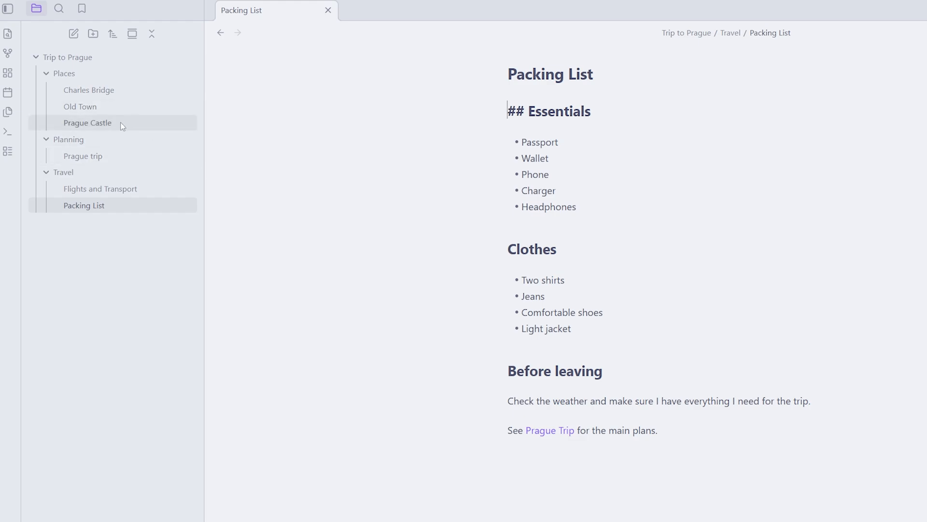
In the Prague trip note, replace the plain text Prague Castle under Main plans with an internal link to the Prague Castle note.
click(111, 157)
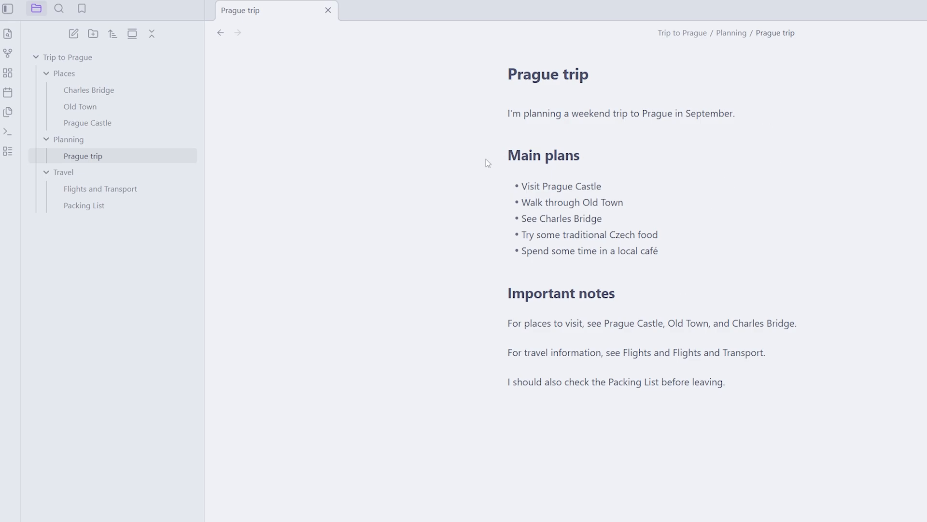
click(605, 186)
key(shift+Left)
key(shift+Left)
key(shift+Left)
key(shift+Left)
key(shift+Left)
key(shift+Left)
key(shift+Left)
key(shift+Left)
key(shift+Left)
key(shift+Left)
key(shift+Left)
drag(603, 186, 543, 185)
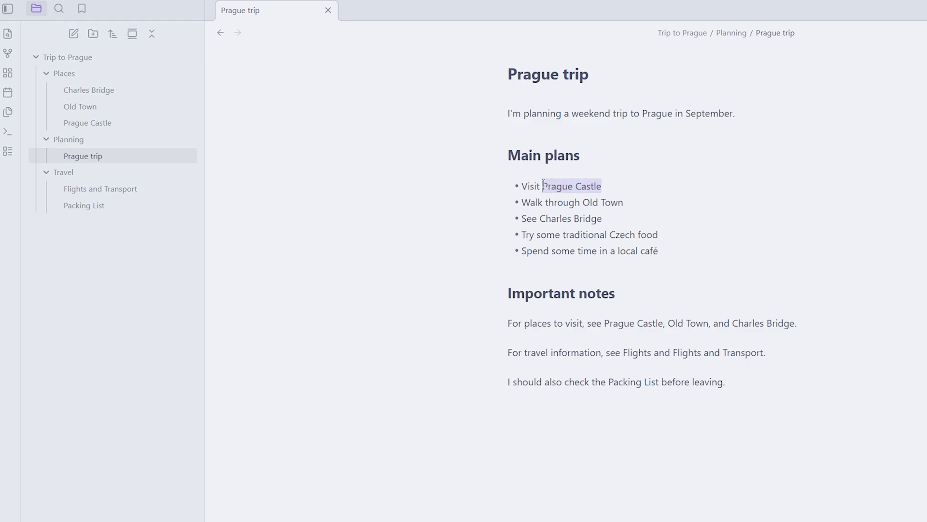
key(BackSpace)
text([[)
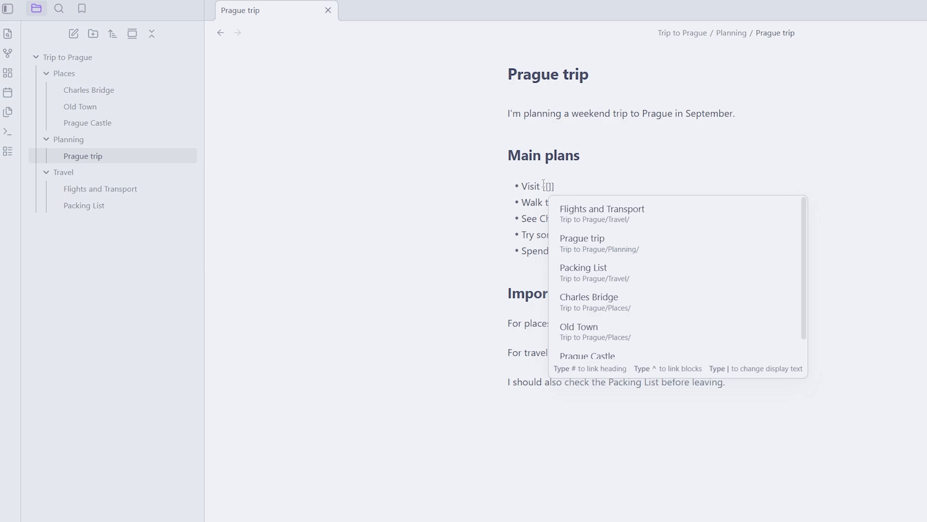
text(Prague)
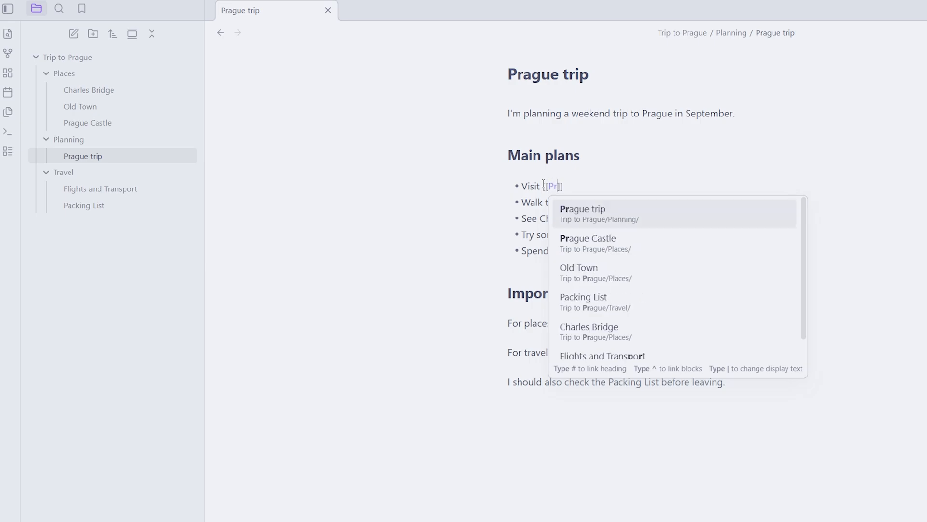
text( Castle)
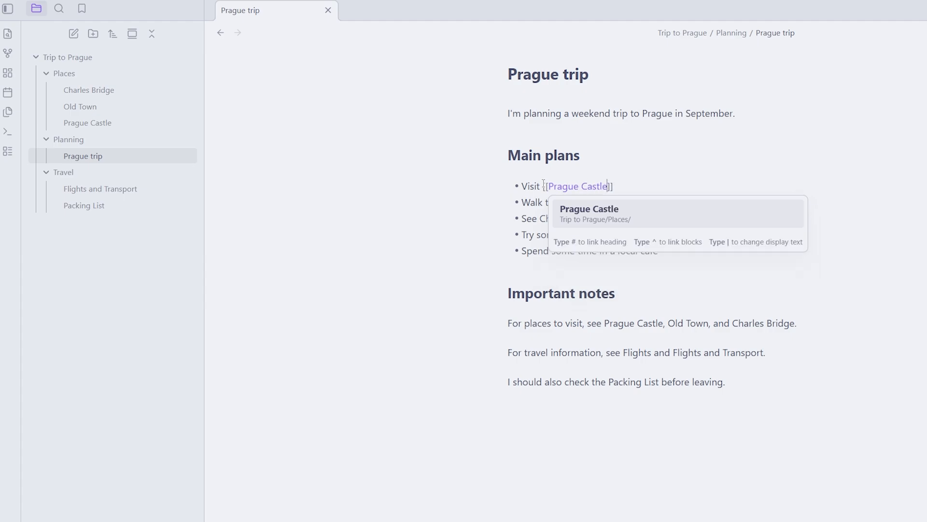
click(625, 214)
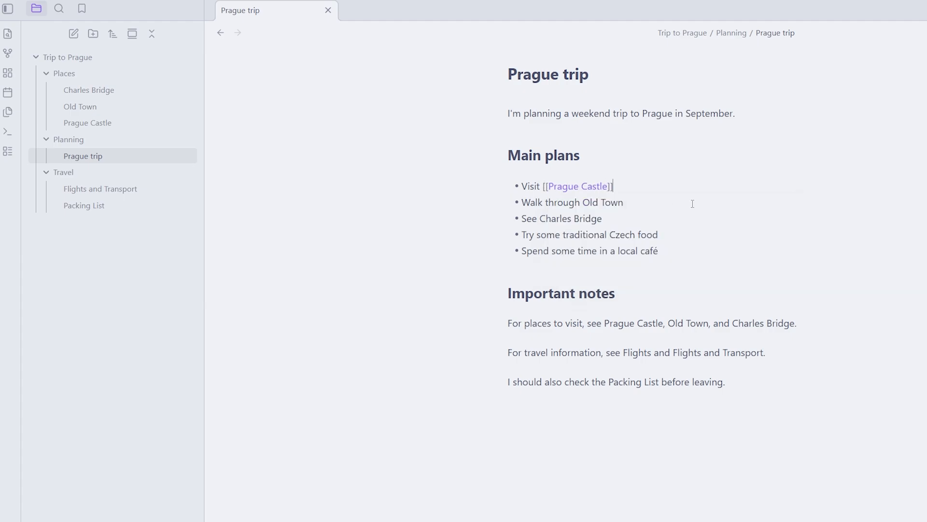
click(703, 203)
Test the Prague Castle link under Main plans by following it twice, returning to the Prague trip note each time.
click(578, 192)
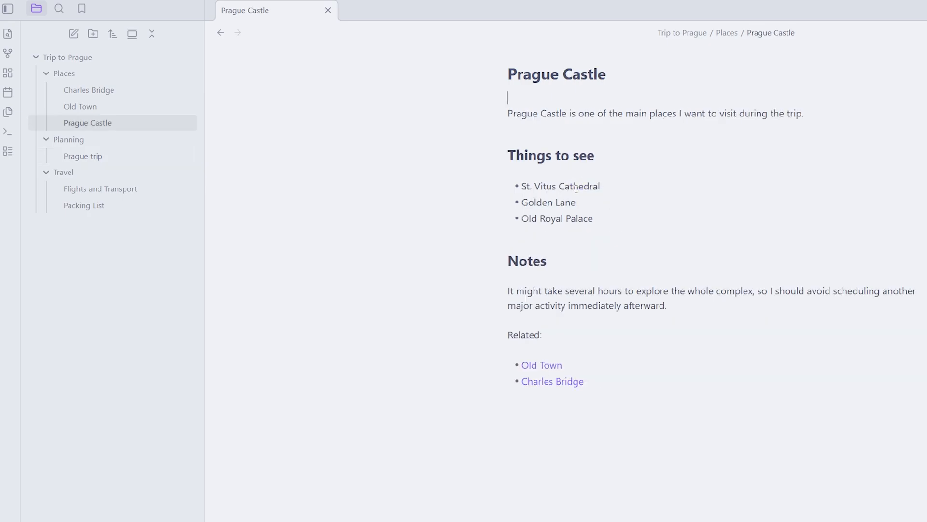
click(220, 32)
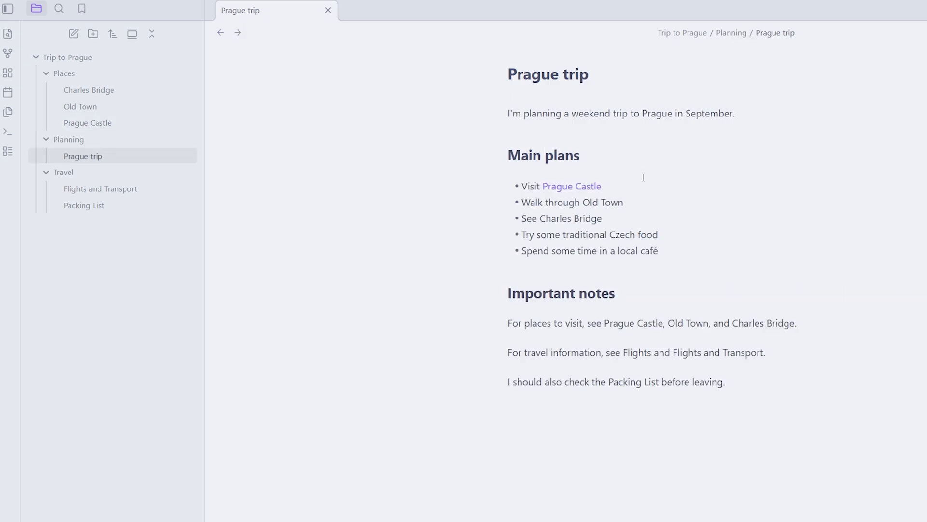
click(583, 186)
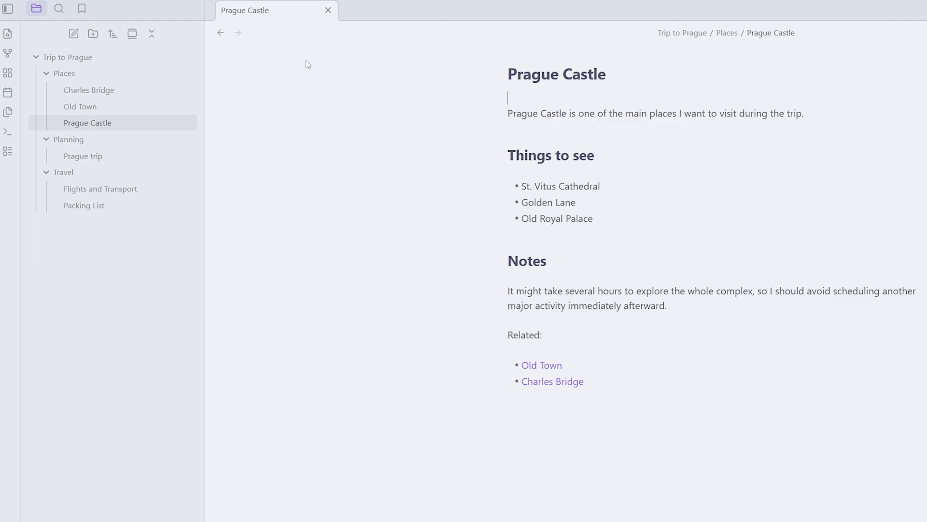
click(219, 33)
Turn the existing text Old Town under Main plans into an internal link by wrapping it in double square brackets.
drag(624, 203, 584, 202)
text([[)
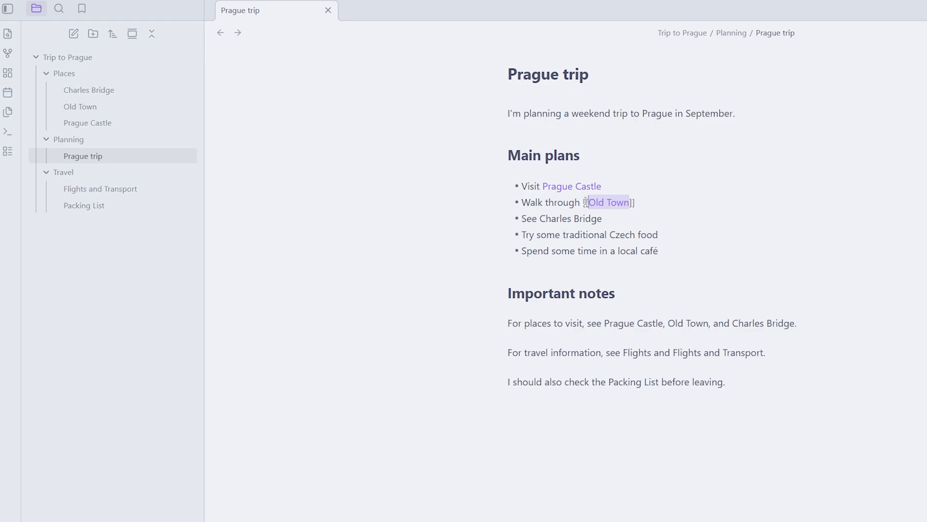
click(647, 210)
click(647, 222)
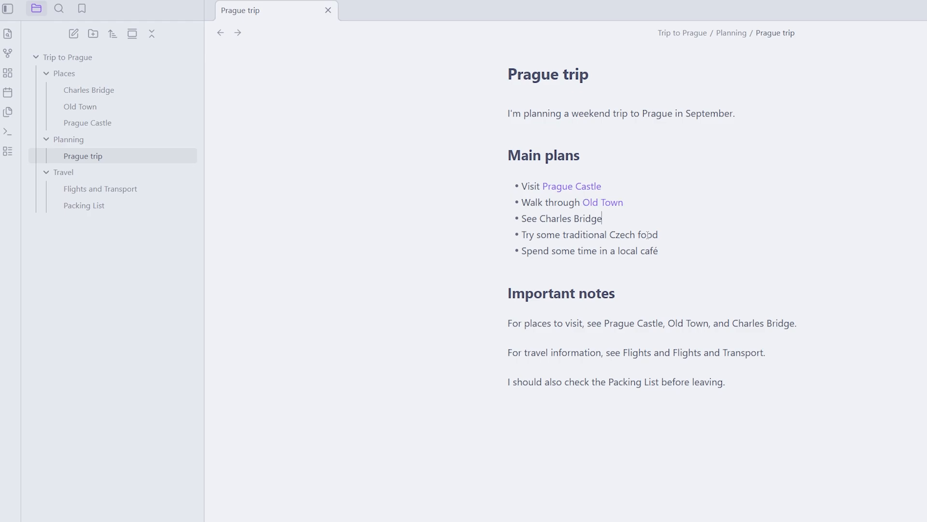
Wrap the existing text Charles Bridge under Main plans in double square brackets.
drag(612, 222, 541, 220)
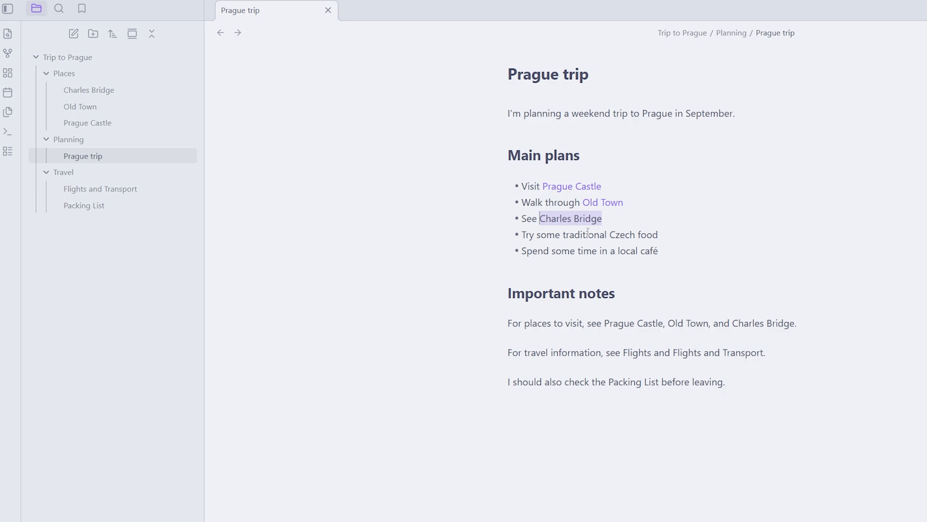
text([[)
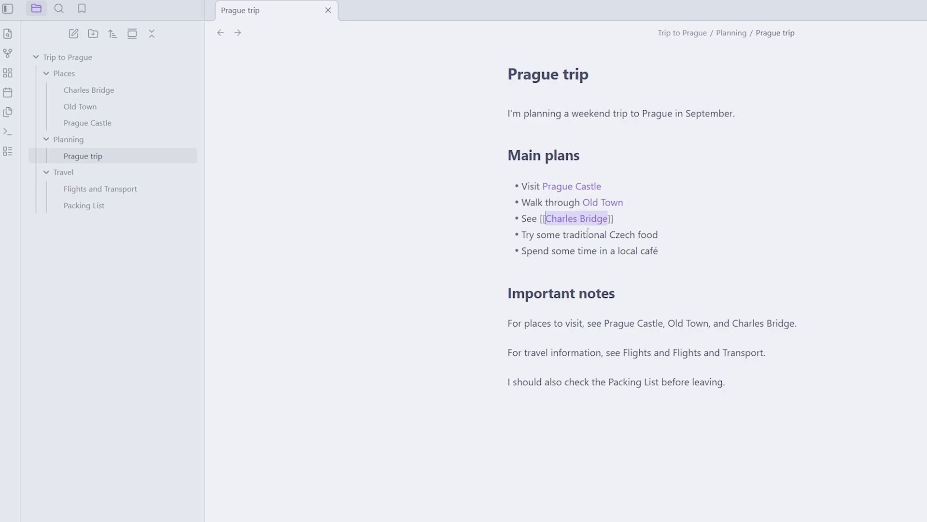
click(627, 220)
drag(632, 217, 540, 216)
click(632, 261)
Replace Charles Bridge under Main plans with an internal link to the Charles Bridge note chosen from the link suggestions.
drag(609, 217, 541, 215)
key(BackSpace)
text([[Charles)
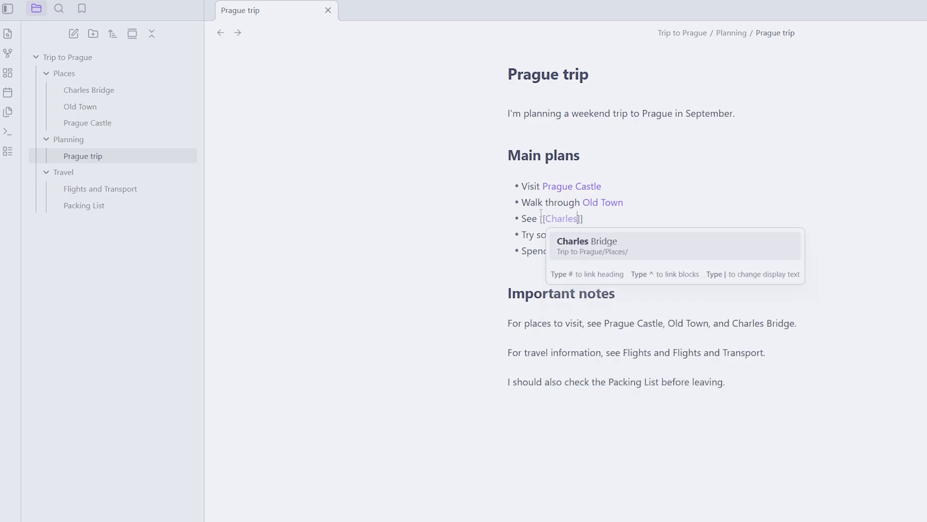
click(679, 249)
click(669, 243)
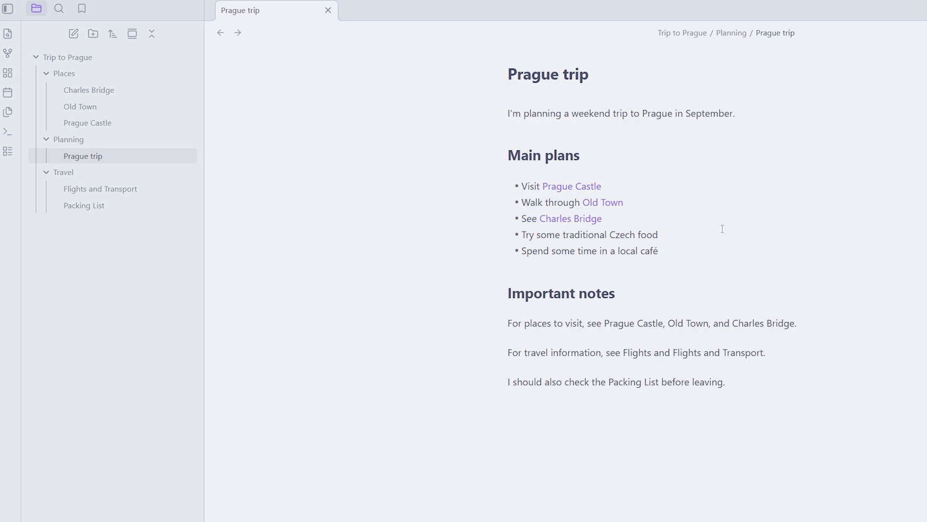
Enable Automatically update internal links in the Files and links settings, and close the settings.
click(203, 511)
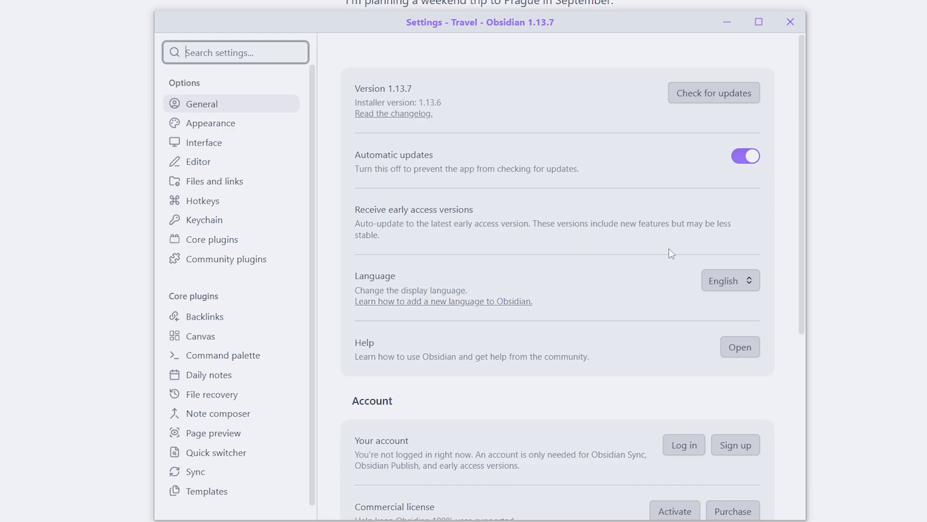
click(241, 182)
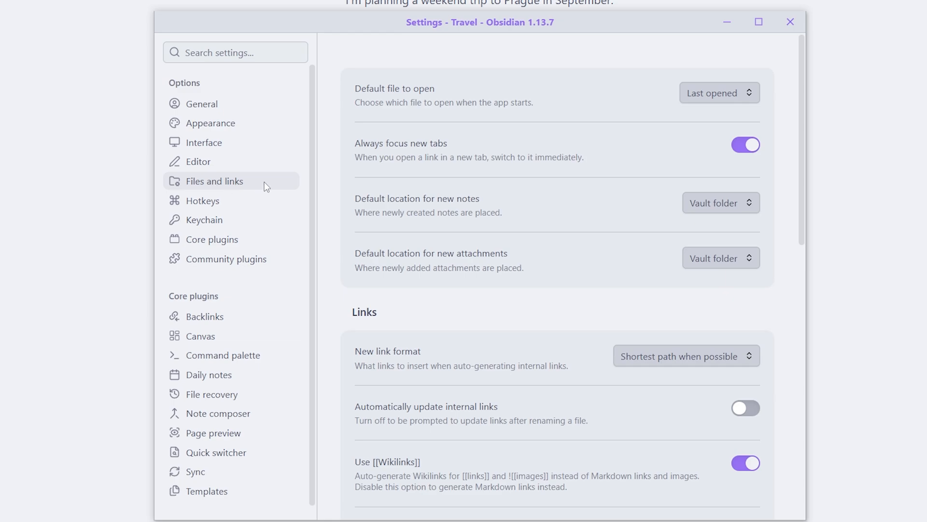
scroll(538, 250, down, 5)
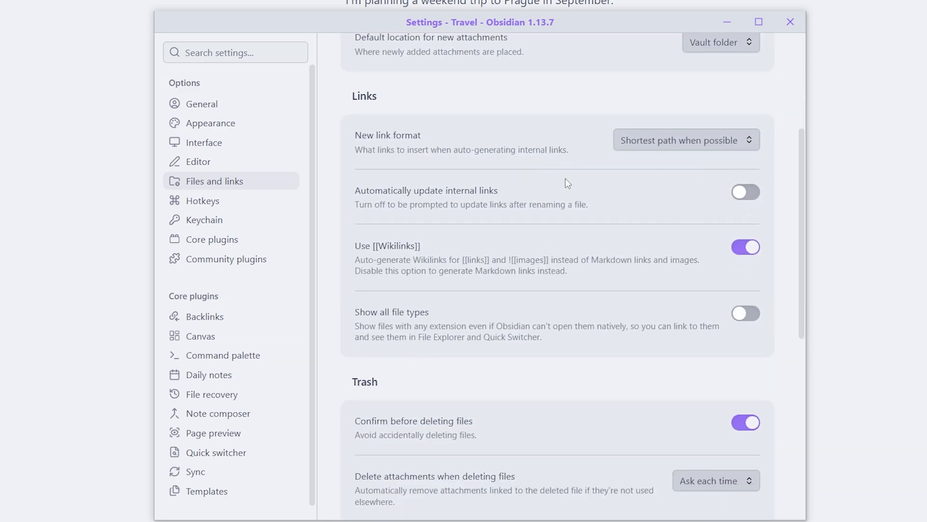
click(744, 193)
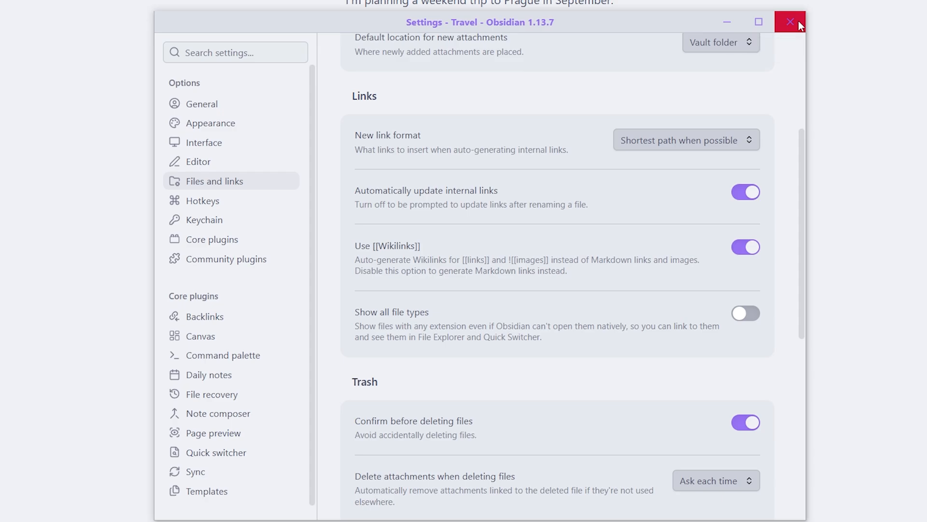
click(799, 22)
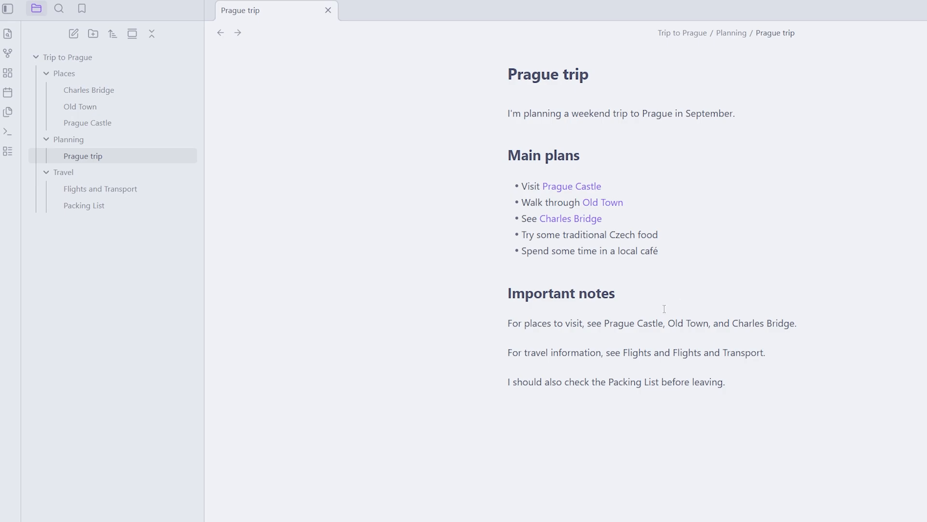
click(605, 322)
text([[)
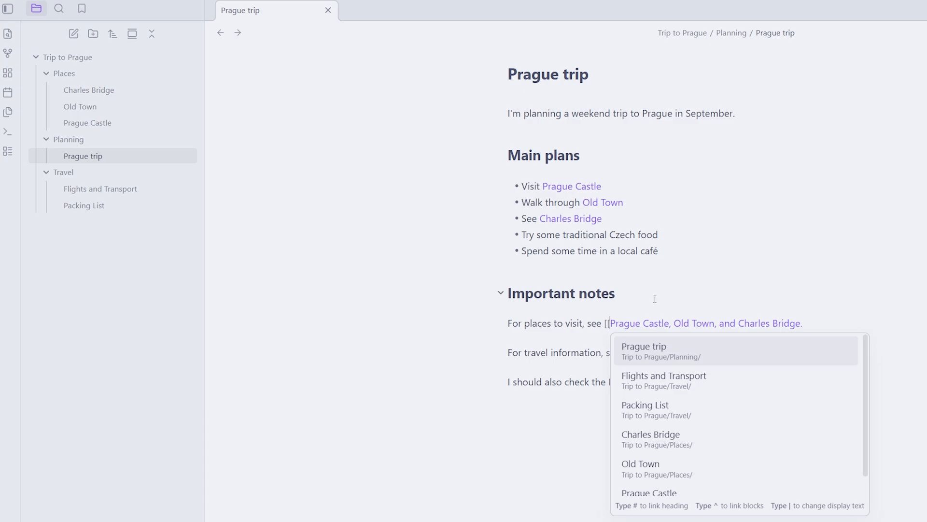
key(BackSpace)
key(BackSpace)
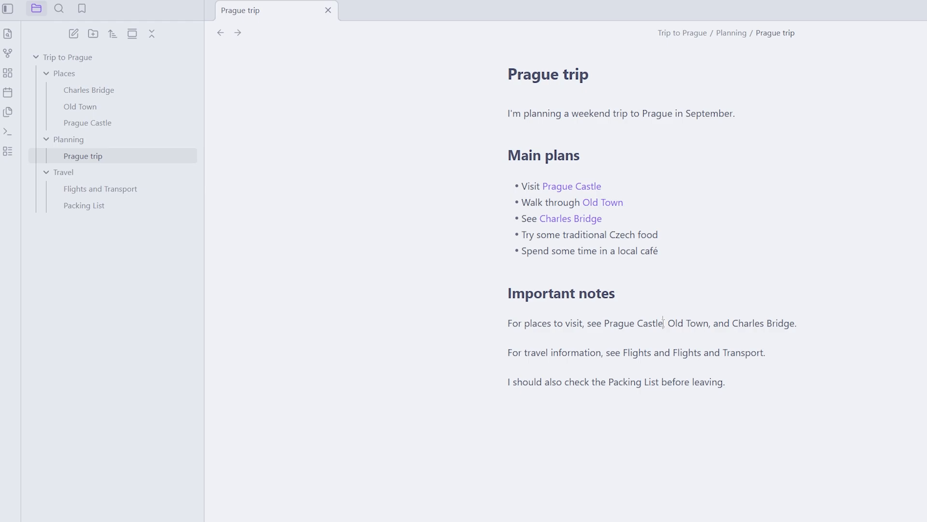
Use Add link to link Prague Castle under Important notes to its note, and test the link before returning to Prague trip.
drag(664, 323, 604, 323)
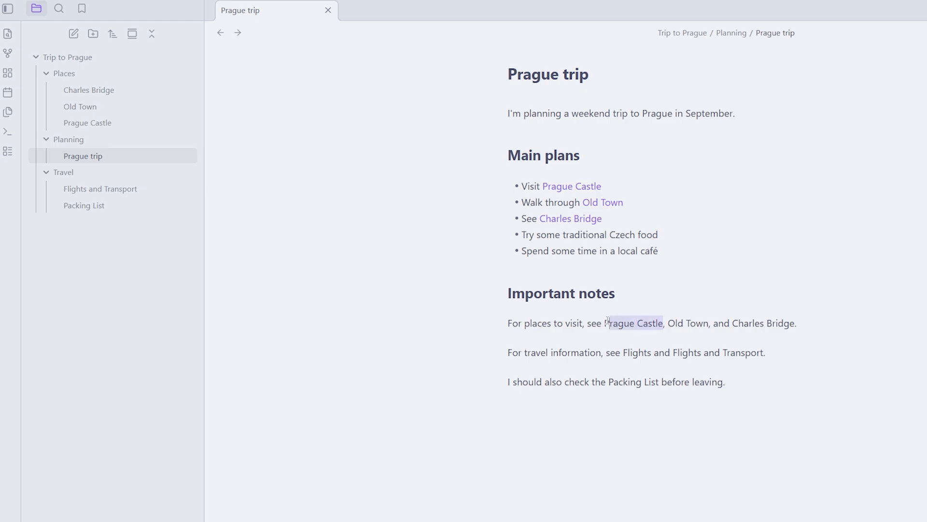
right_click(639, 325)
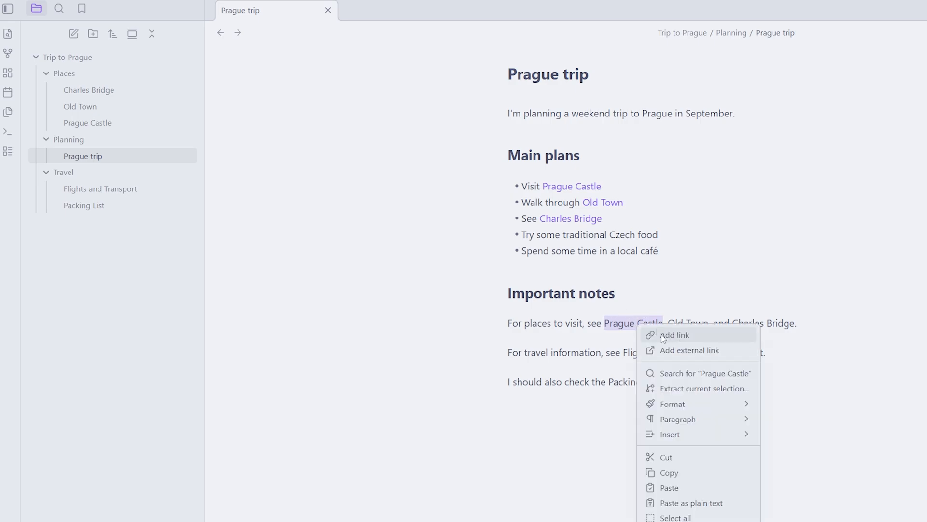
click(687, 335)
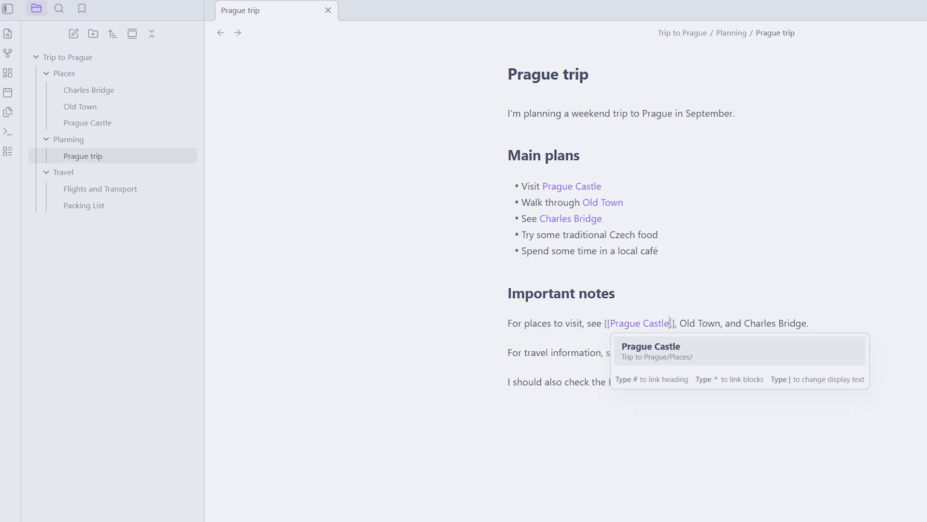
click(687, 352)
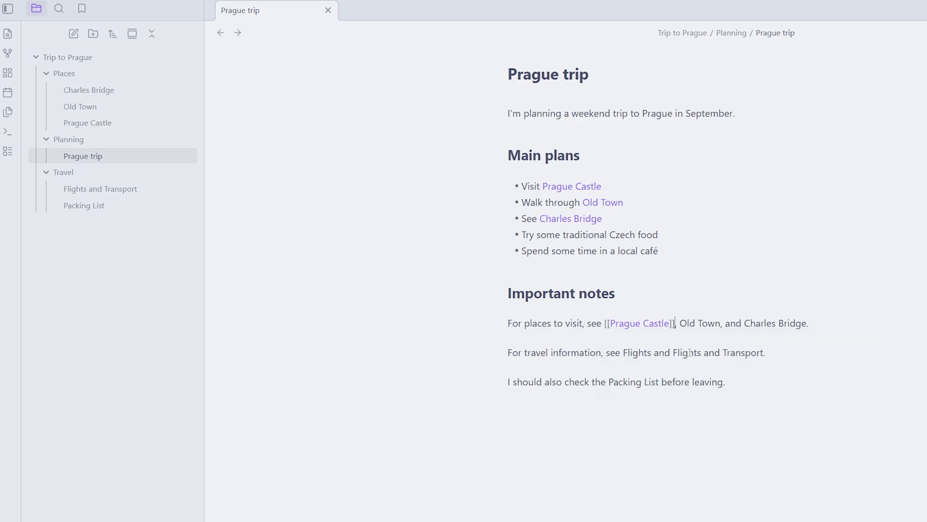
click(846, 325)
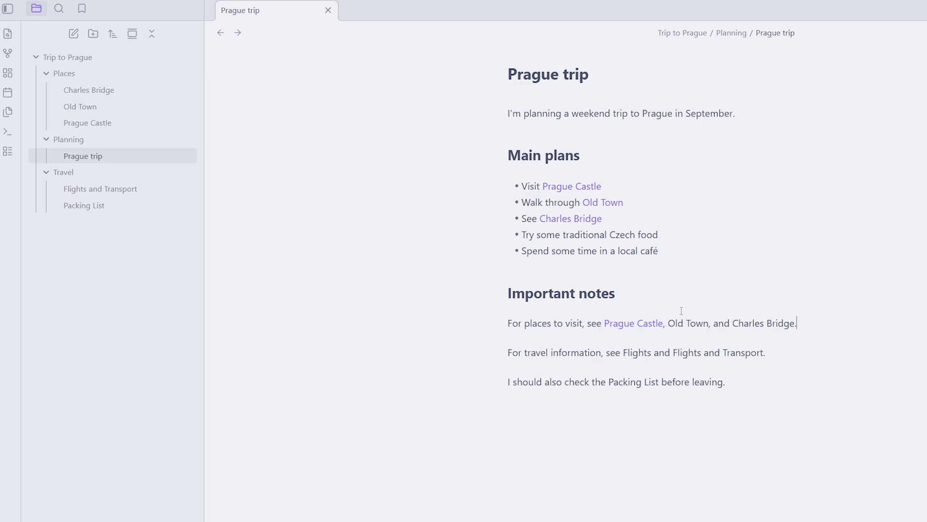
click(646, 327)
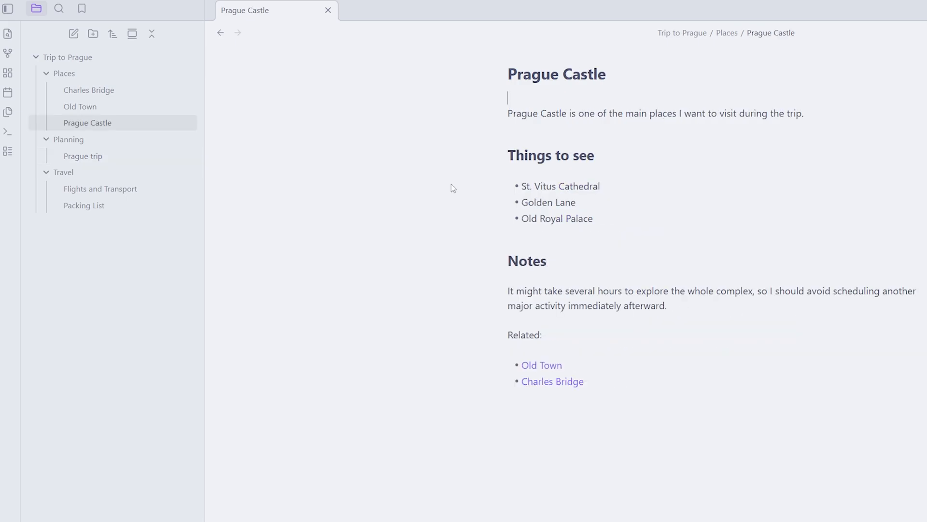
click(219, 34)
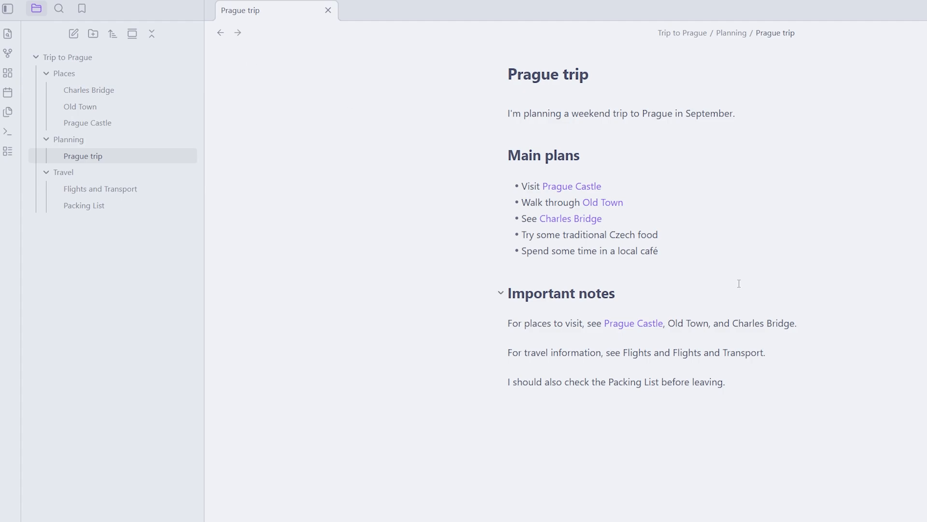
Convert Old Town in the places sentence under Important notes into an internal link with Add link.
drag(710, 323, 668, 323)
right_click(691, 323)
click(730, 333)
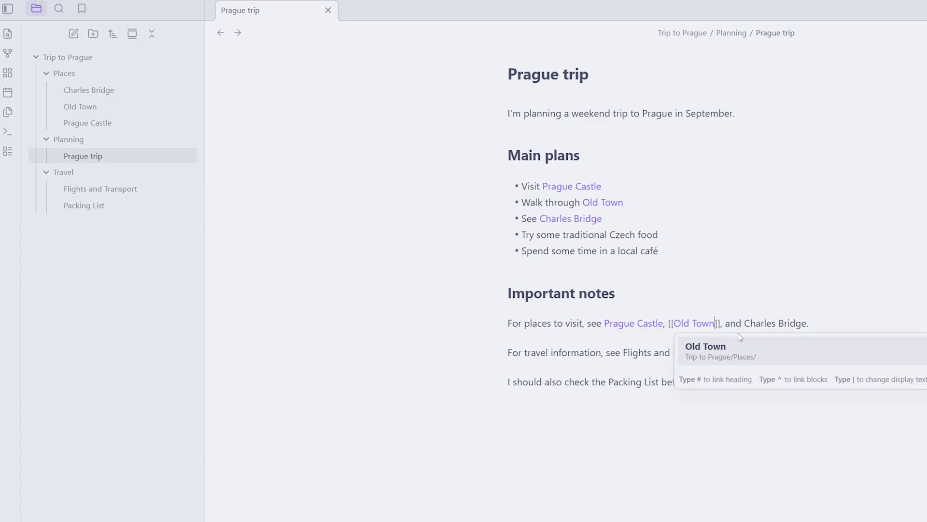
key(Escape)
click(807, 325)
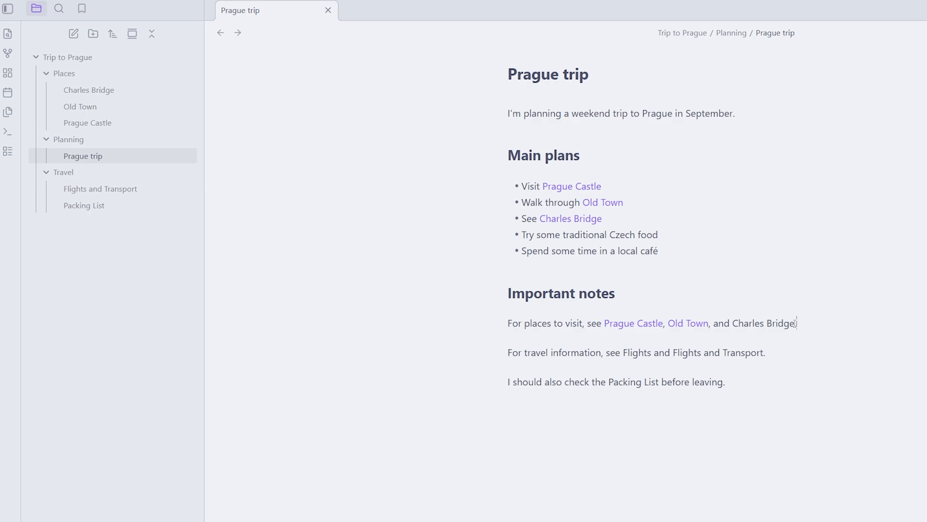
Convert Charles Bridge in the places sentence under Important notes into an internal link with Add link.
drag(795, 323, 732, 323)
right_click(766, 323)
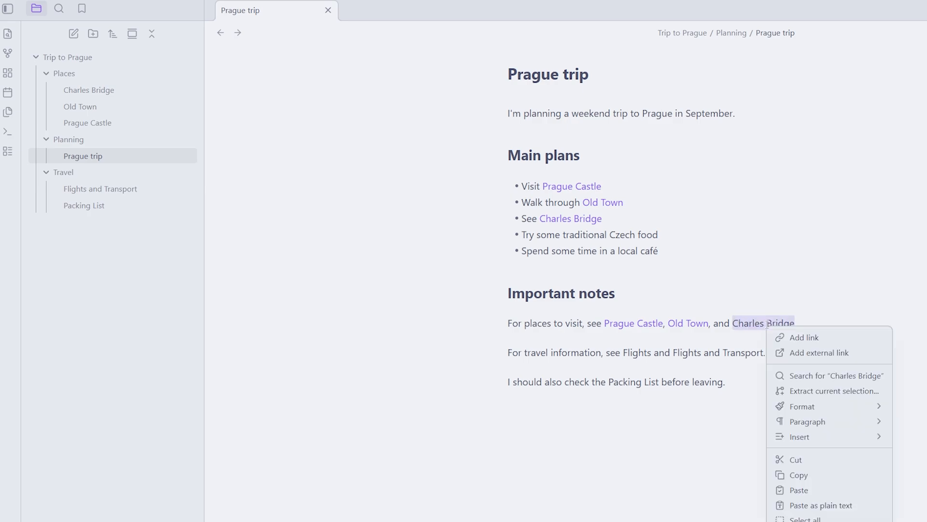
click(794, 338)
key(Escape)
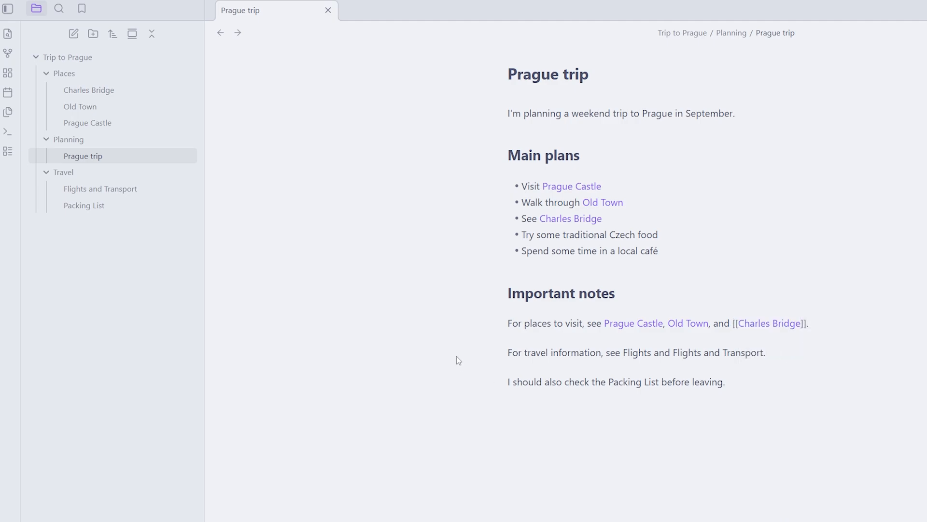
Open the Flights and Transport note and use Add link to link Old Town in the main places sentence under Getting around.
click(120, 190)
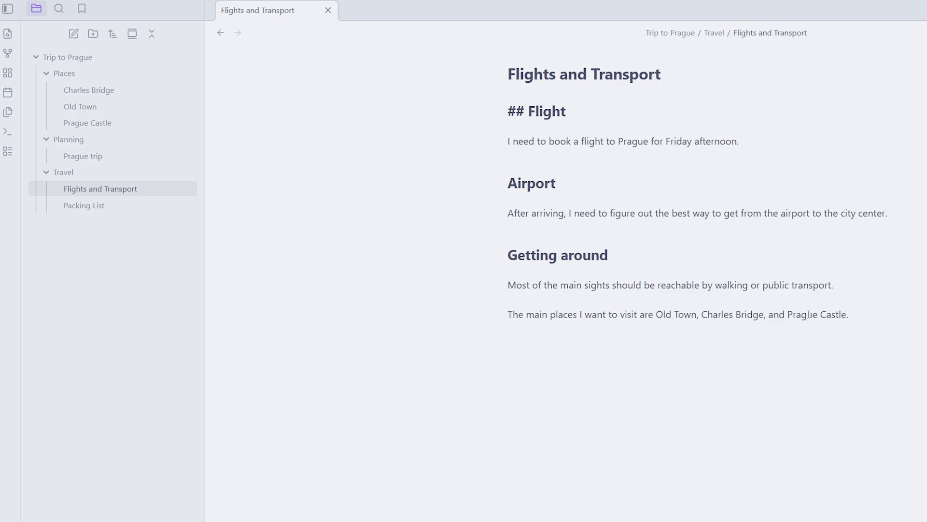
click(879, 302)
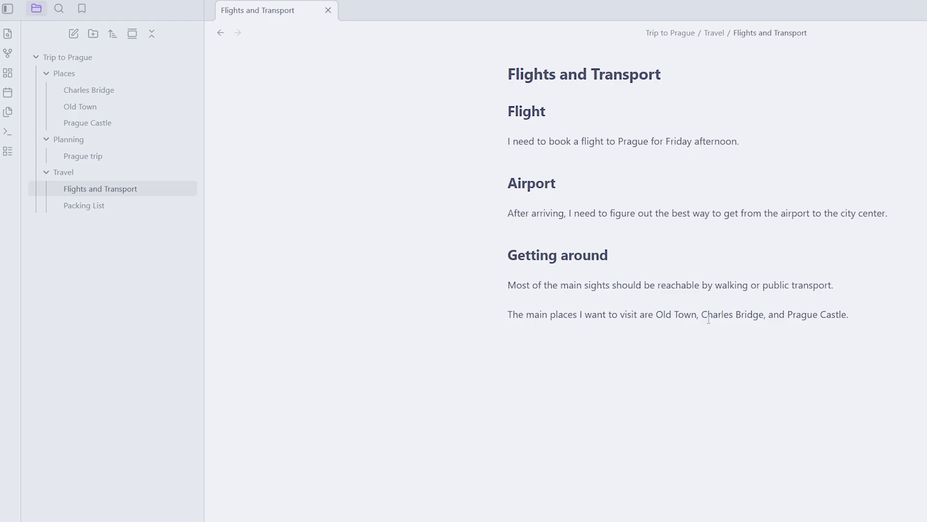
drag(697, 314, 656, 314)
right_click(673, 315)
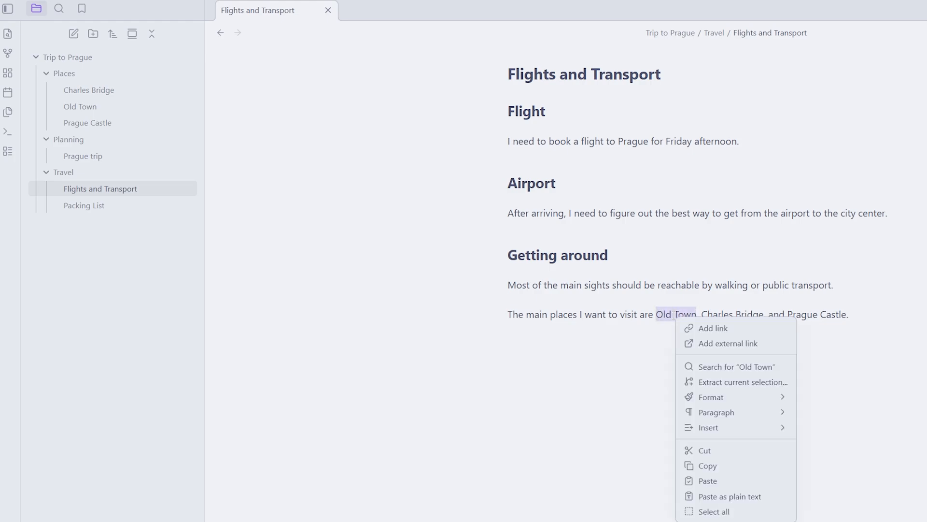
click(713, 328)
click(749, 346)
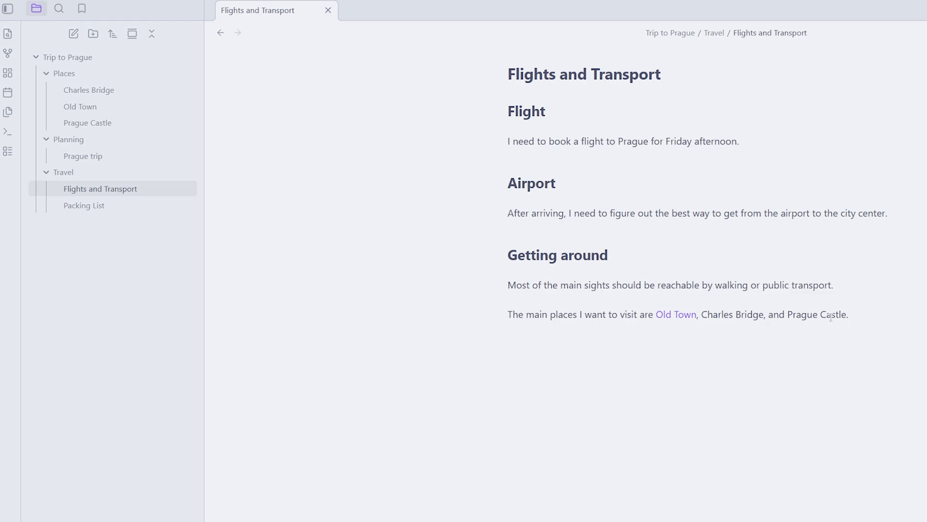
Convert Charles Bridge in the main places sentence under Getting around into an internal link with Add link.
drag(763, 315, 701, 314)
right_click(718, 317)
click(738, 328)
click(925, 279)
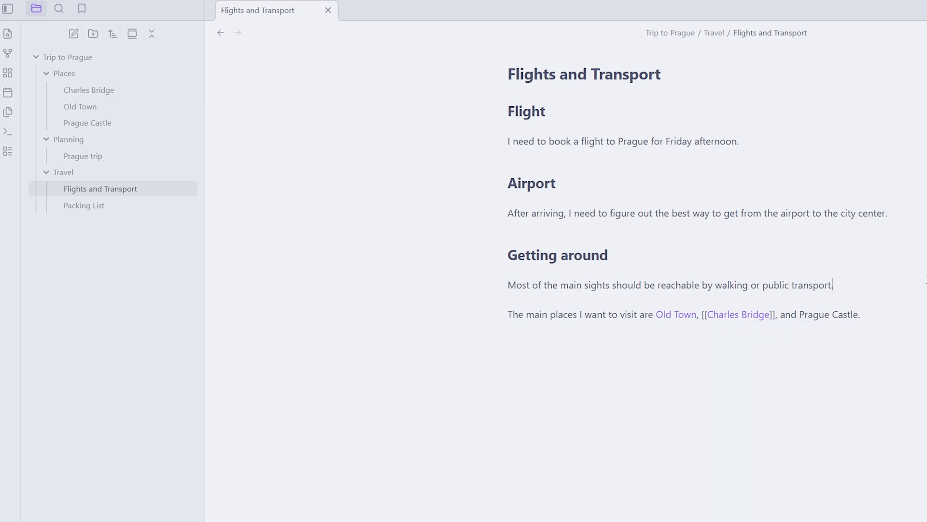
Convert Prague Castle in the main places sentence under Getting around into an internal link with Add link.
drag(847, 314, 787, 315)
right_click(813, 319)
click(844, 329)
click(586, 368)
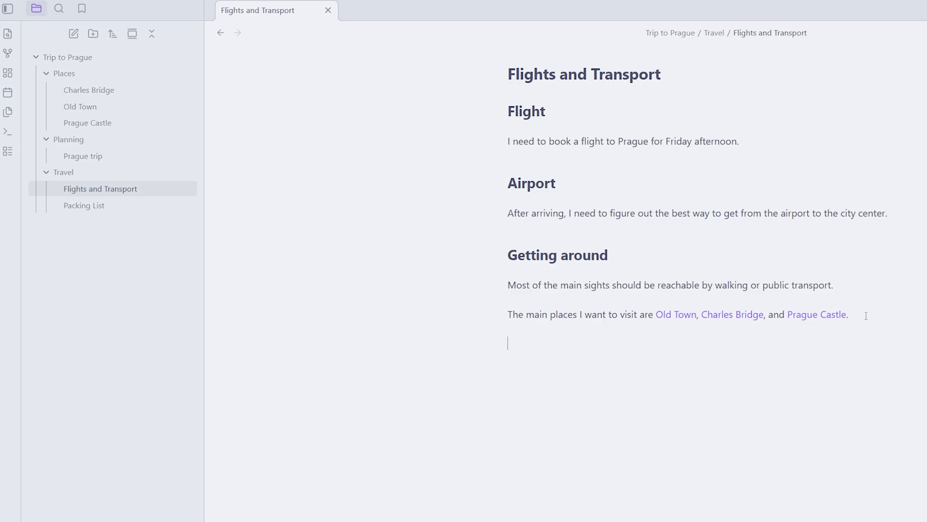
Add the internal link [[Weekend Itinerary]] on its own line below the main places sentence.
key(Return)
key(Return)
text([[Weeken)
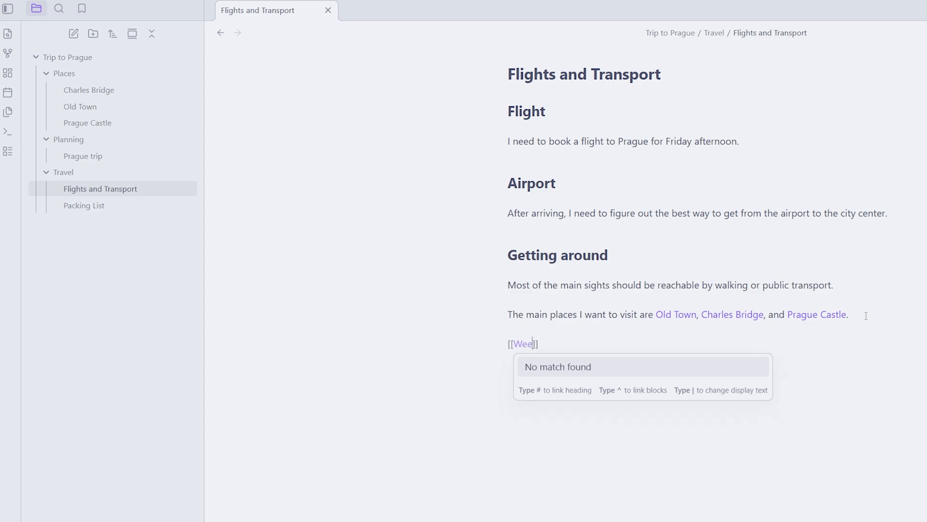
text(d Itinerary)
click(850, 436)
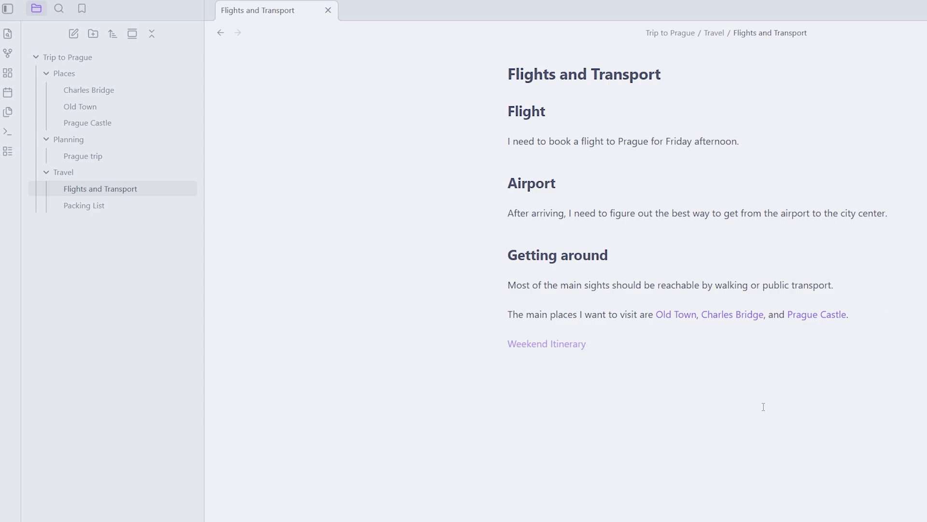
Create the missing Weekend Itinerary note by following its link in Flights and Transport.
right_click(553, 352)
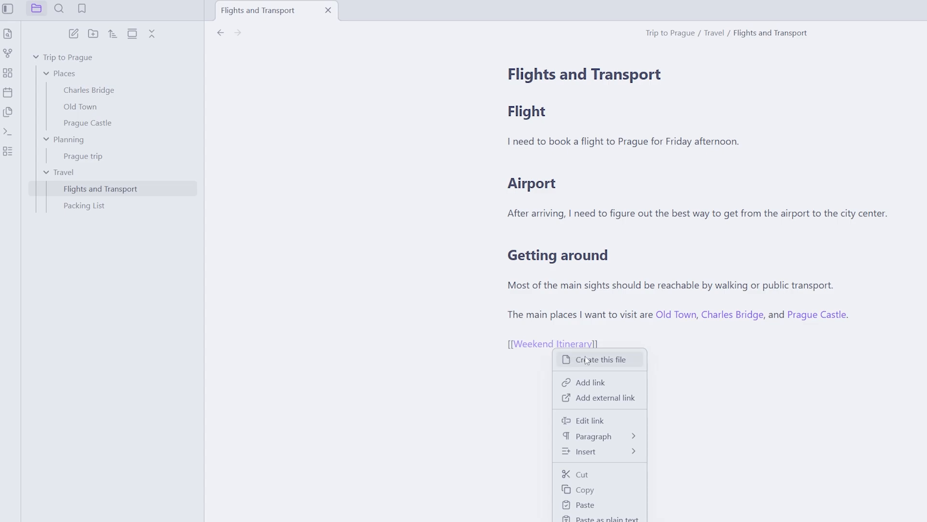
click(411, 391)
click(648, 348)
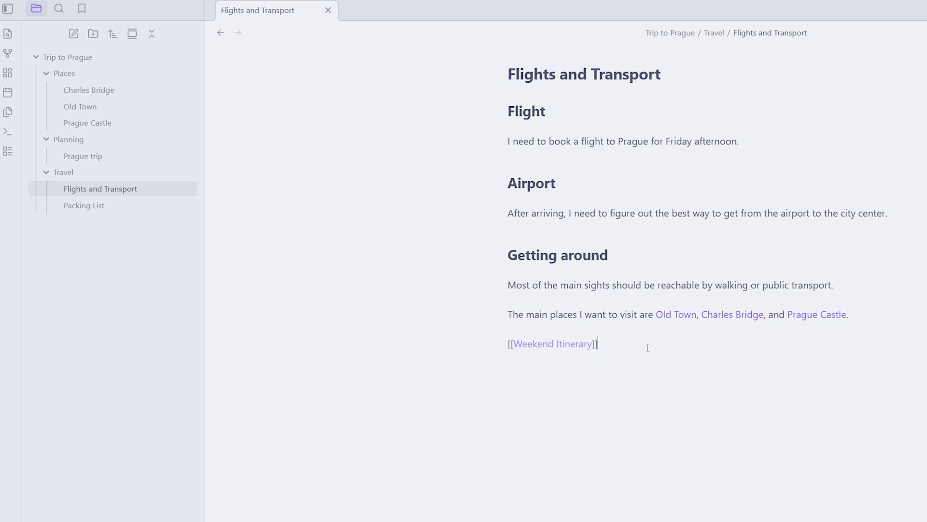
click(559, 344)
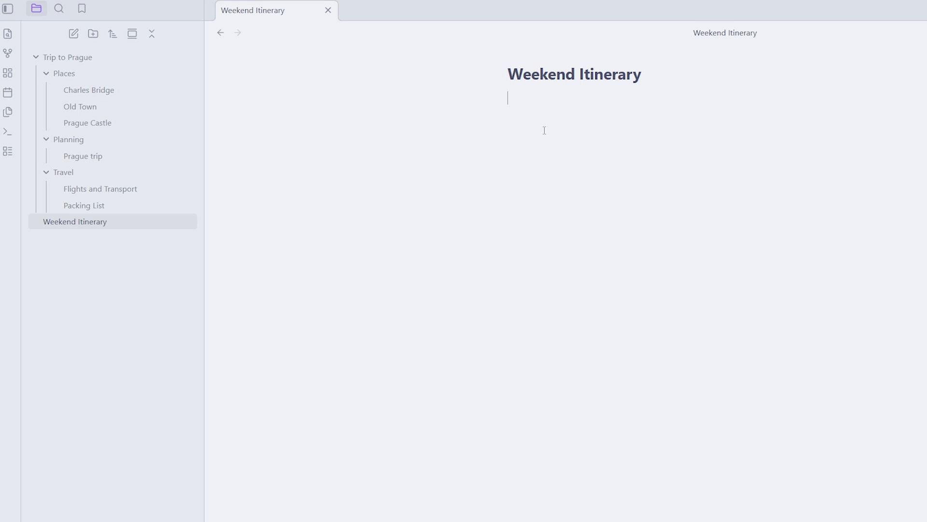
Return to Flights and Transport to check the Weekend Itinerary link, and view the links in Prague Castle and Old Town.
click(123, 193)
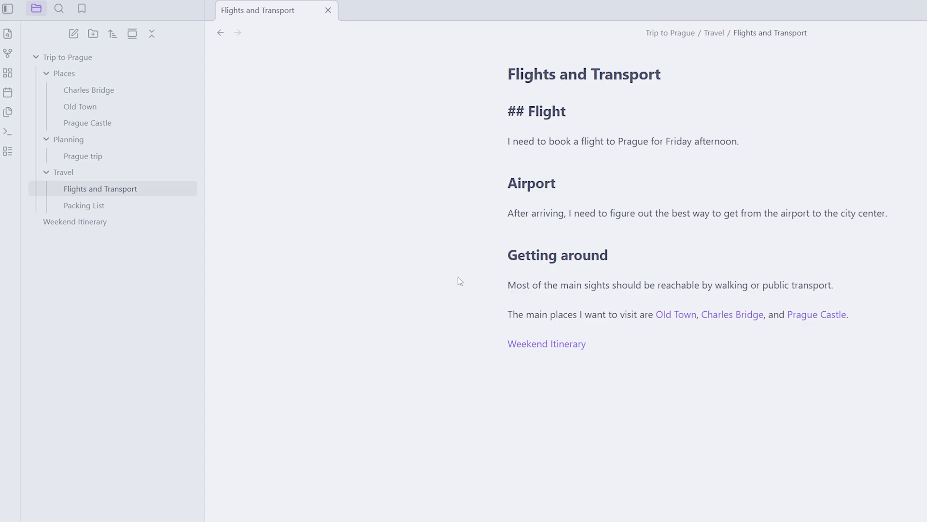
click(555, 179)
click(606, 212)
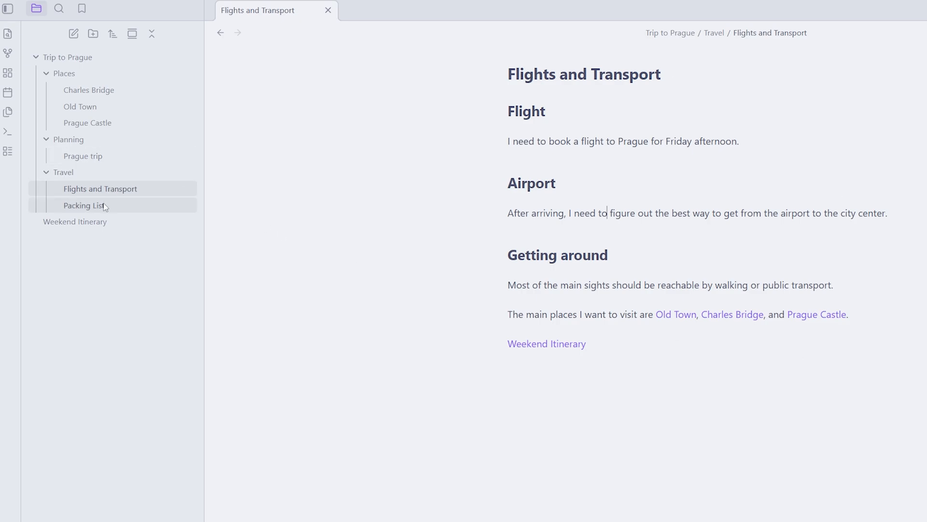
click(106, 127)
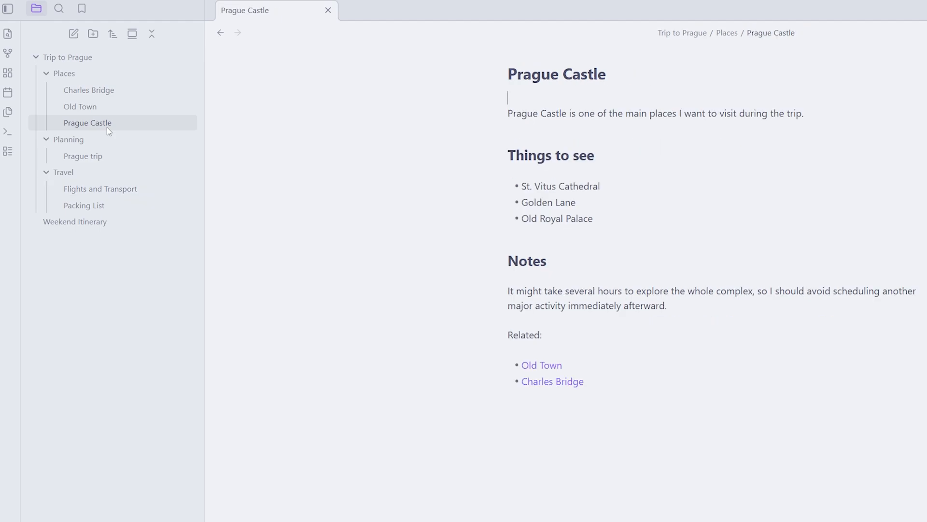
click(107, 112)
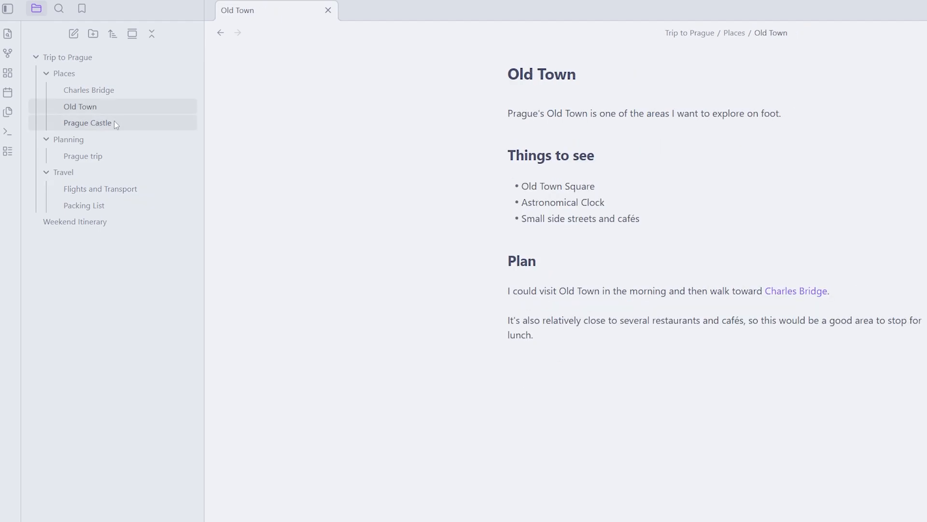